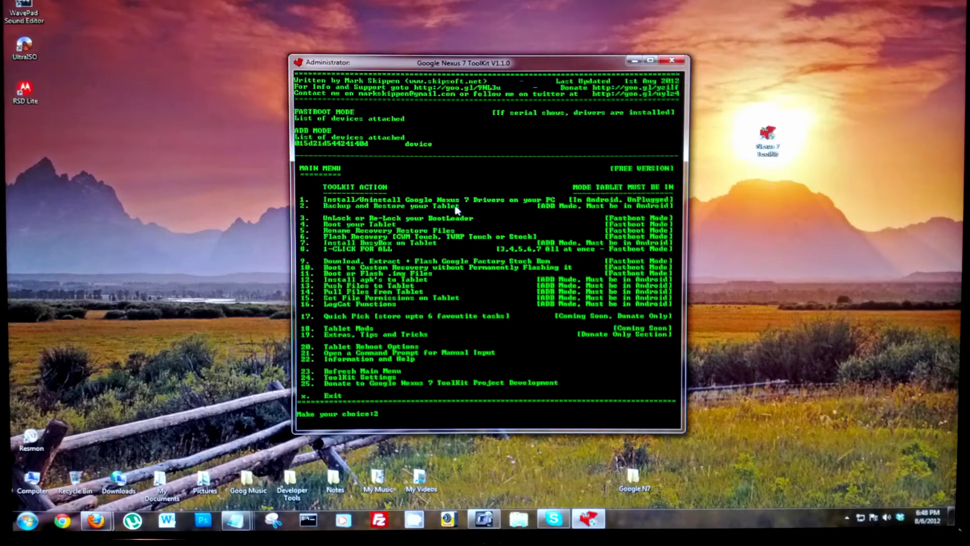
- Open the toolkit's Backup and Restore menu
{"action": "key", "text": "Return"}
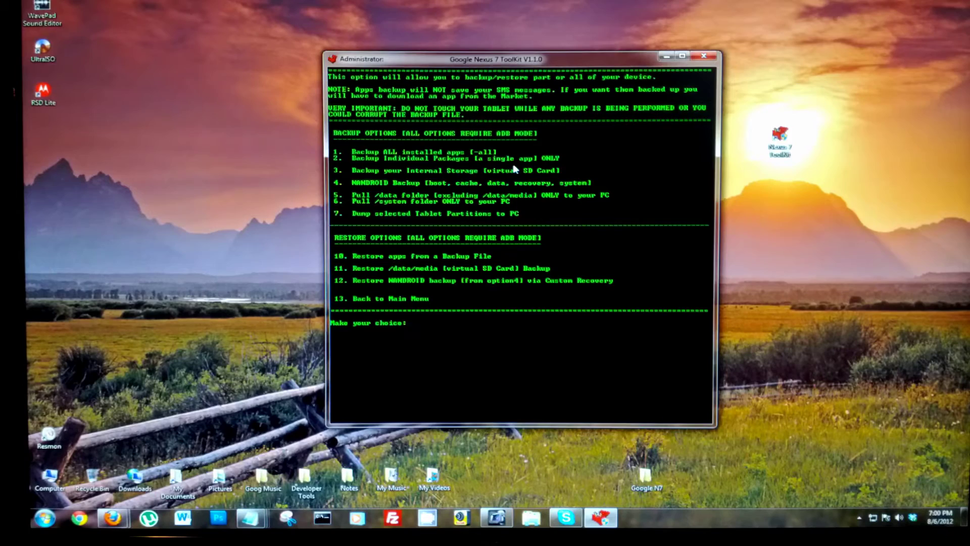
{"action": "type", "text": "1"}
- Choose backing up all installed apps with their data, excluding system apps and internal storage
{"action": "key", "text": "Return"}
{"action": "type", "text": "2"}
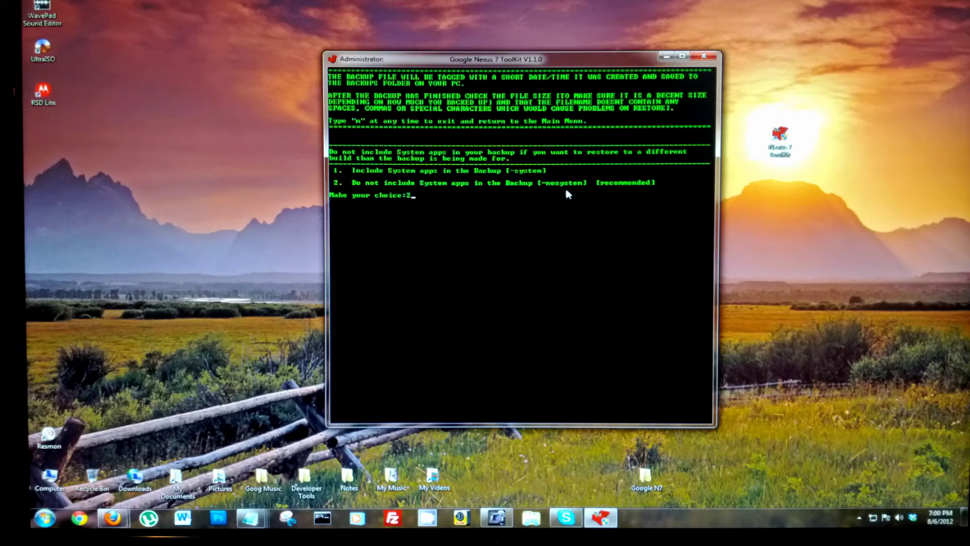
{"action": "key", "text": "Return"}
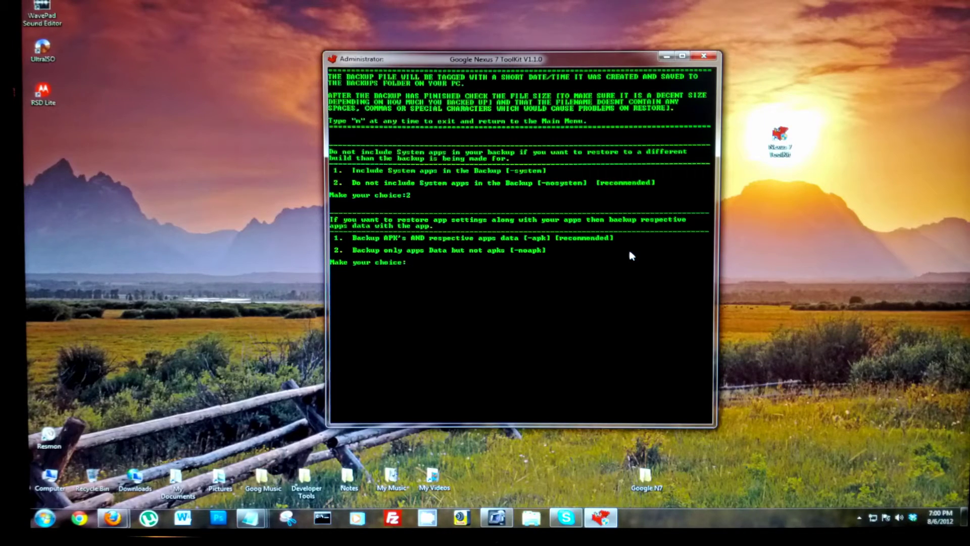
{"action": "type", "text": "1"}
{"action": "key", "text": "Return"}
{"action": "type", "text": "2"}
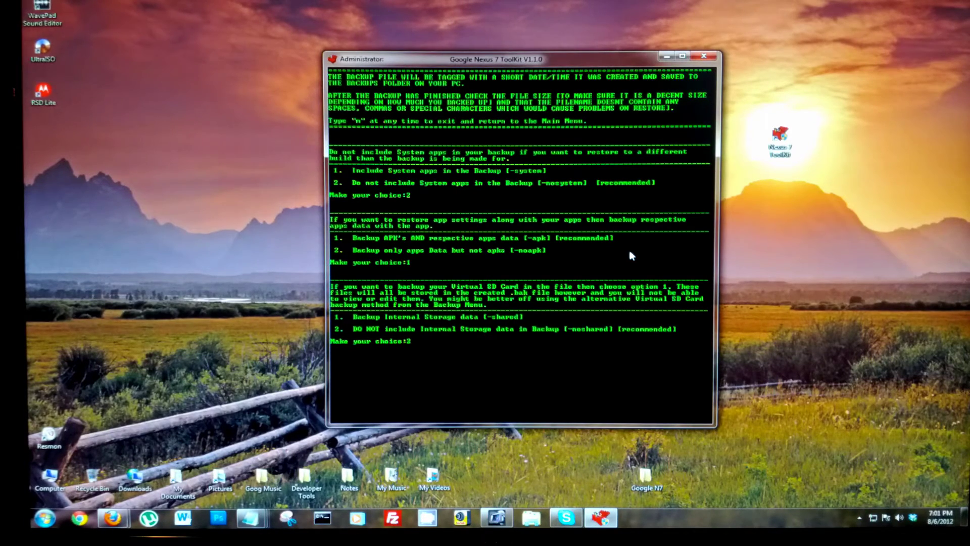
{"action": "key", "text": "Return"}
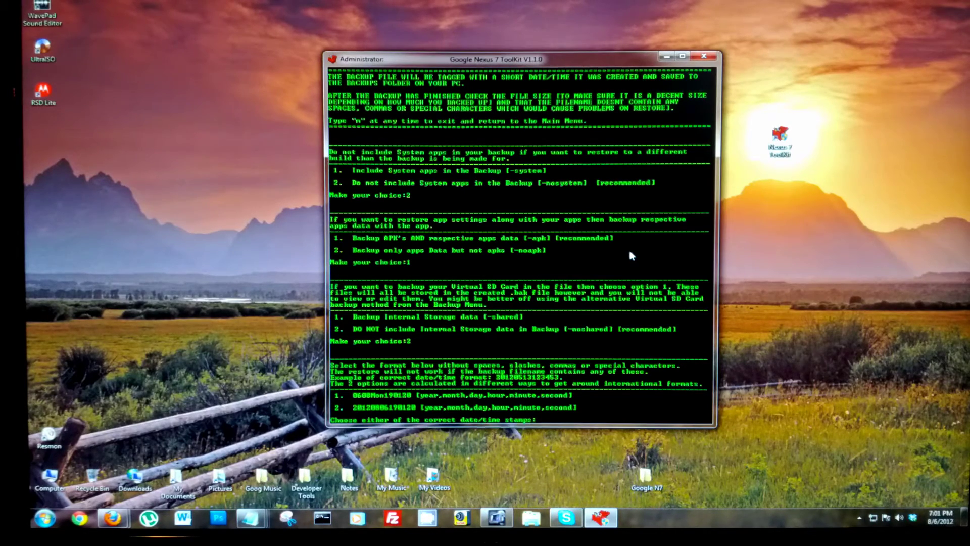
{"action": "type", "text": "2"}
- Confirm the date-stamp format to start the adb backup of non-system apps and data
{"action": "key", "text": "Return"}
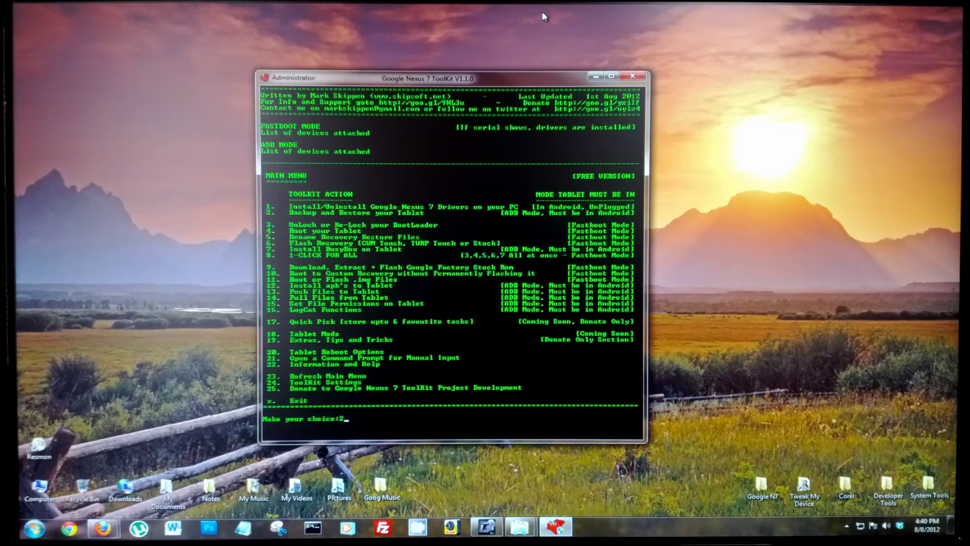
{"action": "key", "text": "Return"}
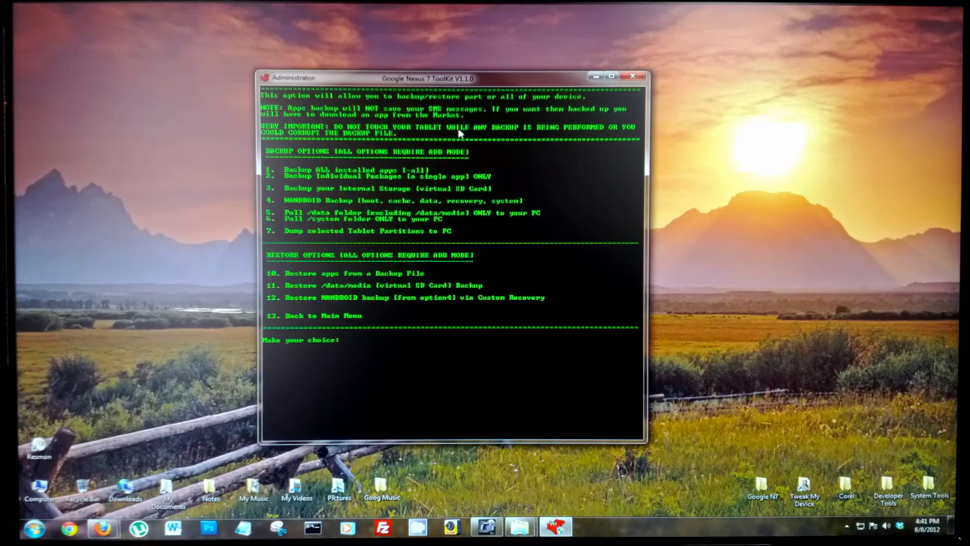
{"action": "type", "text": "13"}
{"action": "key", "text": "Return"}
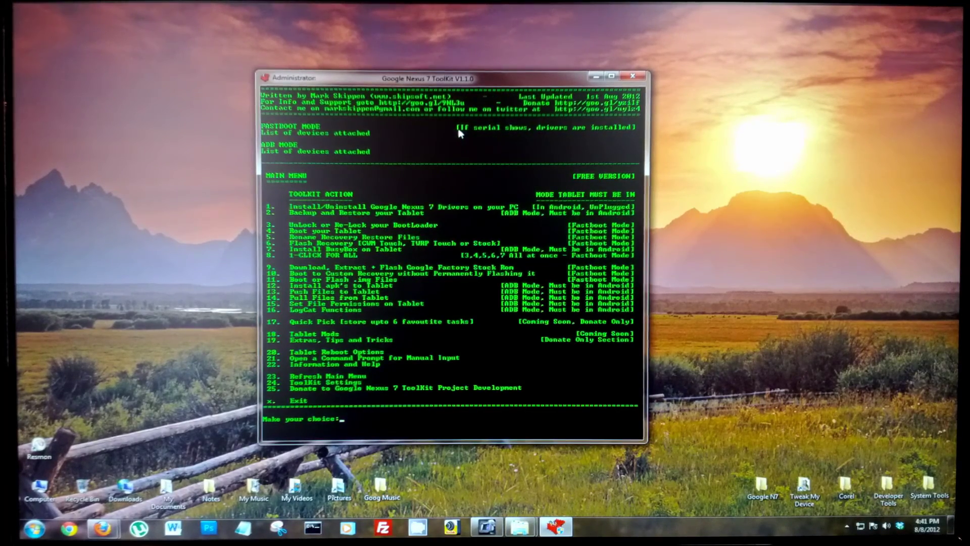
- Close the toolkit's console window, leaving the TweakMyDevice homepage in Firefox
{"action": "left_click", "coordinate": [636, 76]}
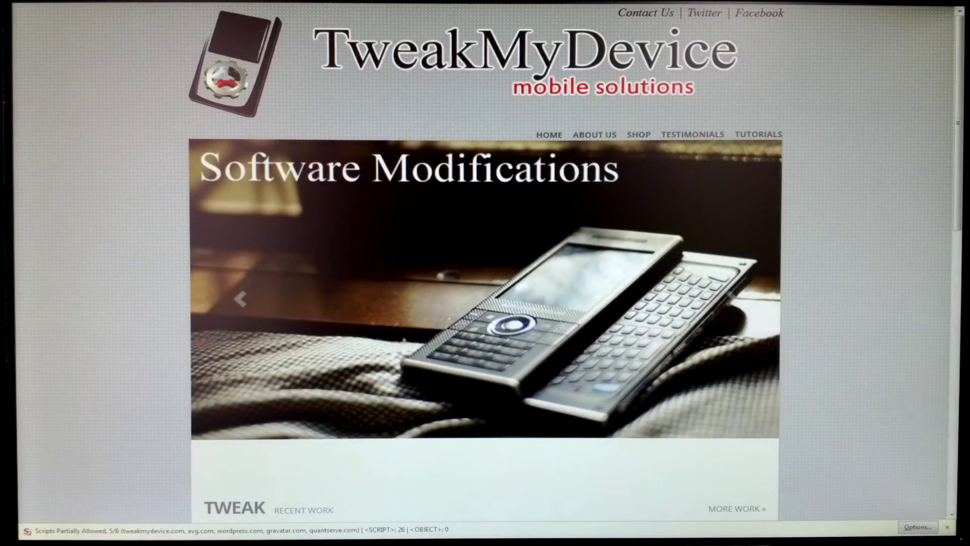